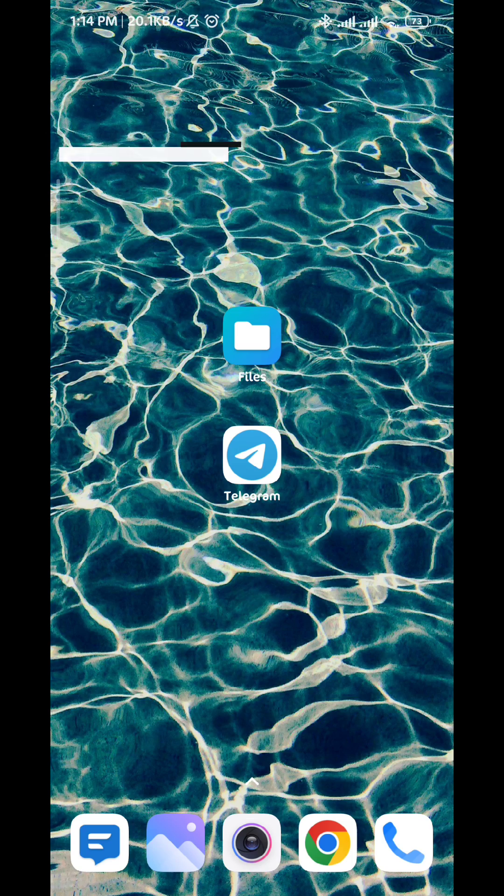
pyautogui.moveTo(252, 700); pyautogui.dragTo(252, 281)
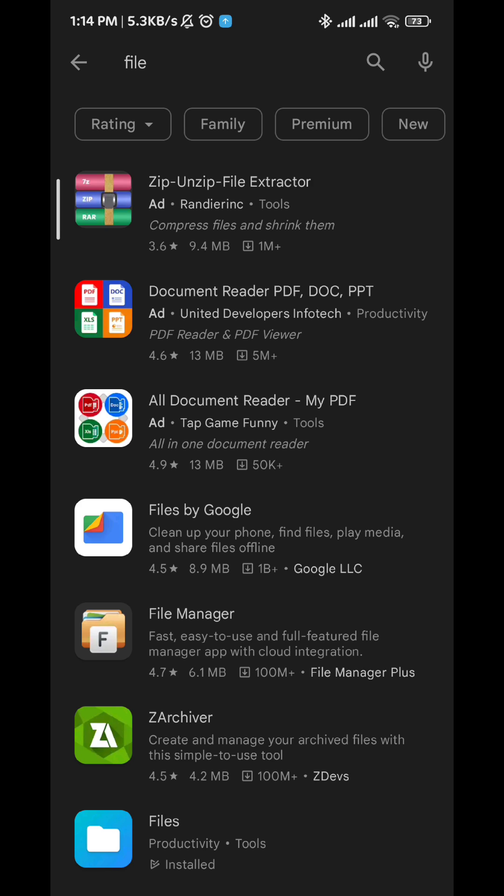
pyautogui.moveTo(359, 806); pyautogui.dragTo(359, 547)
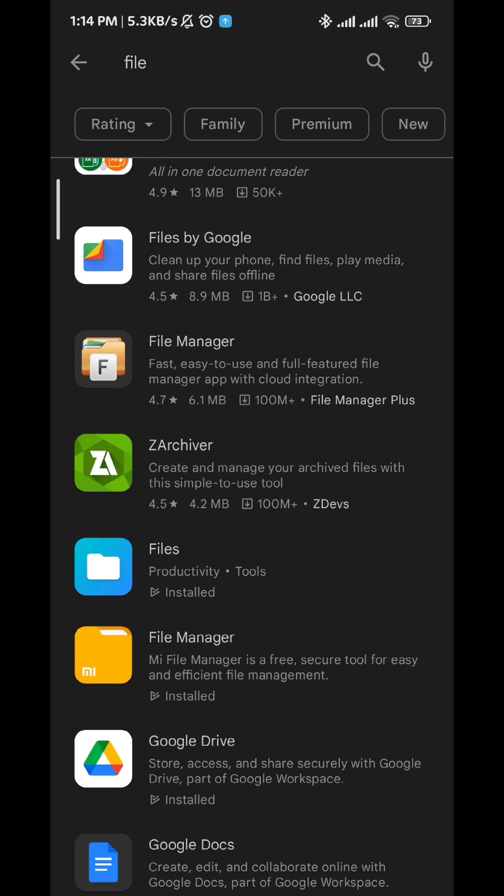
pyautogui.click(230, 558)
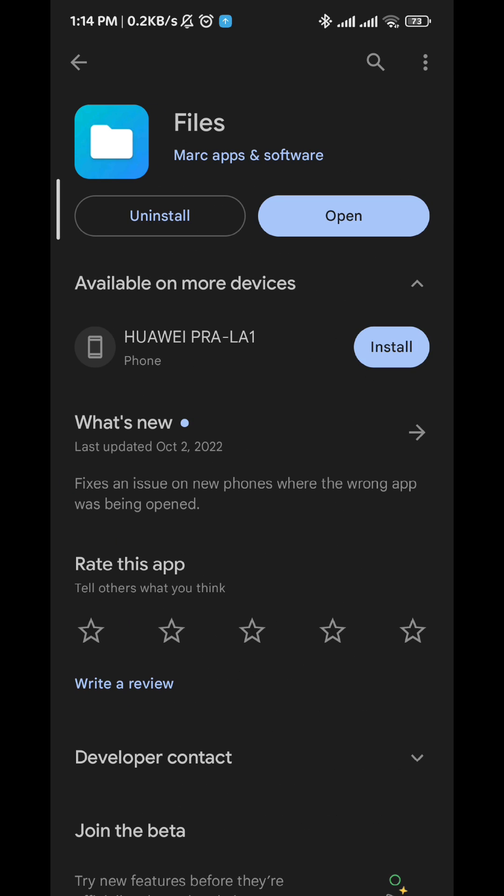
# Leave the app store, launch Files, and browse into Android > media
pyautogui.press('super')
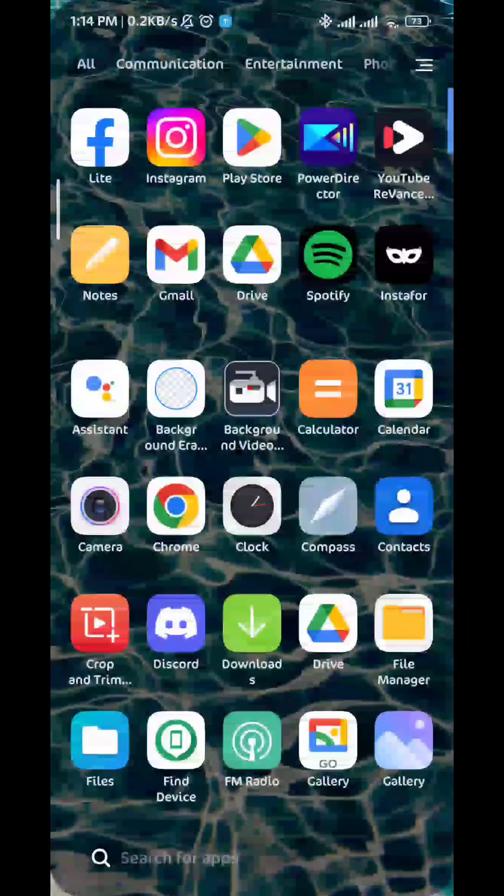
pyautogui.press('Escape')
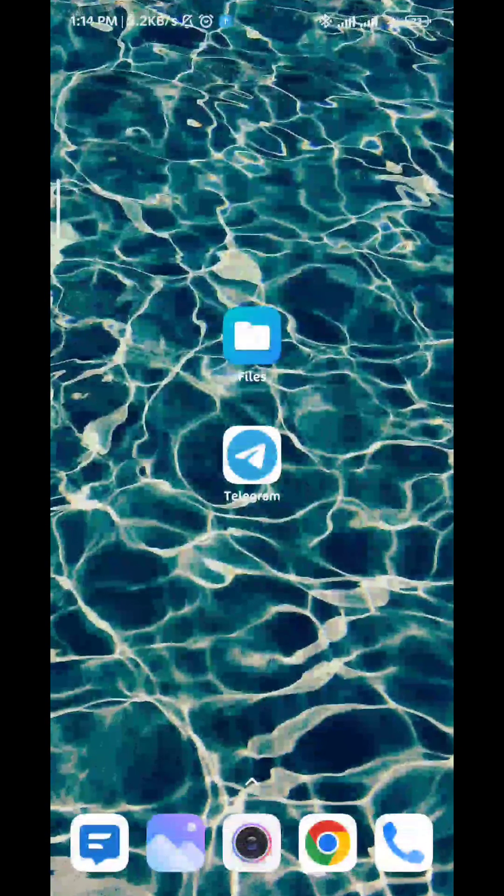
pyautogui.click(252, 339)
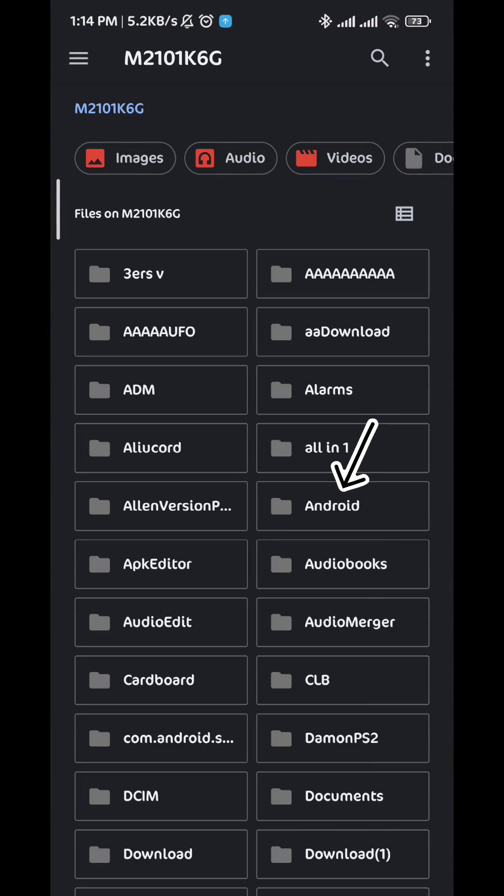
pyautogui.click(332, 506)
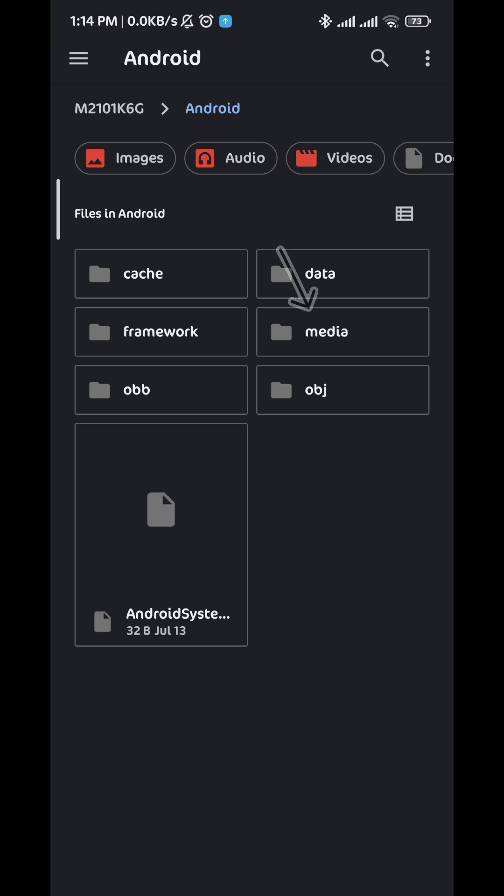
pyautogui.click(343, 331)
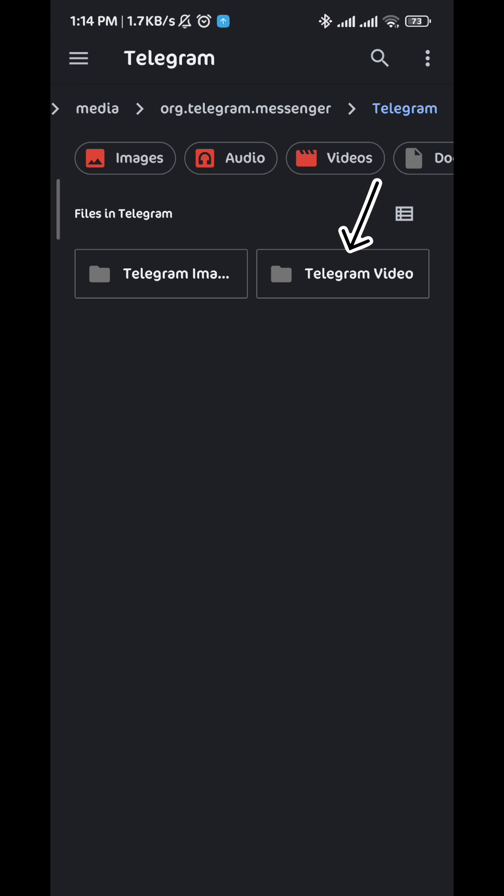
# In Telegram Video, select the downloaded video and show its overflow actions menu
pyautogui.click(378, 273)
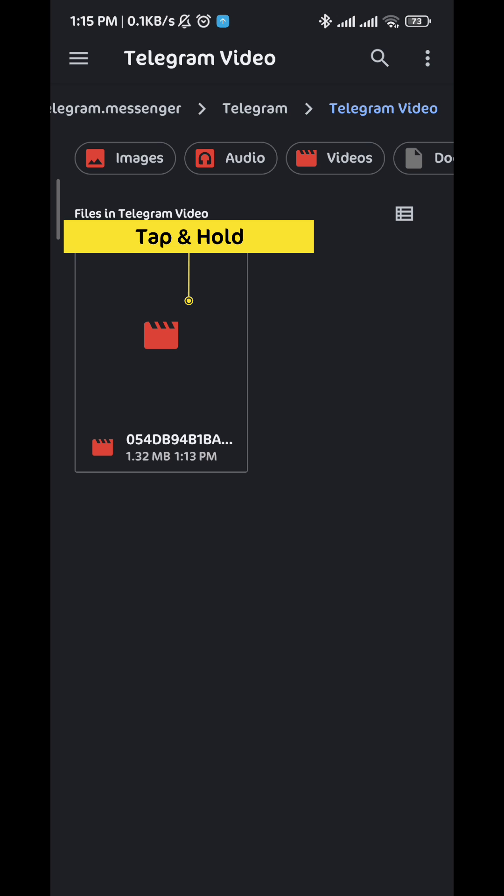
pyautogui.click(210, 429)
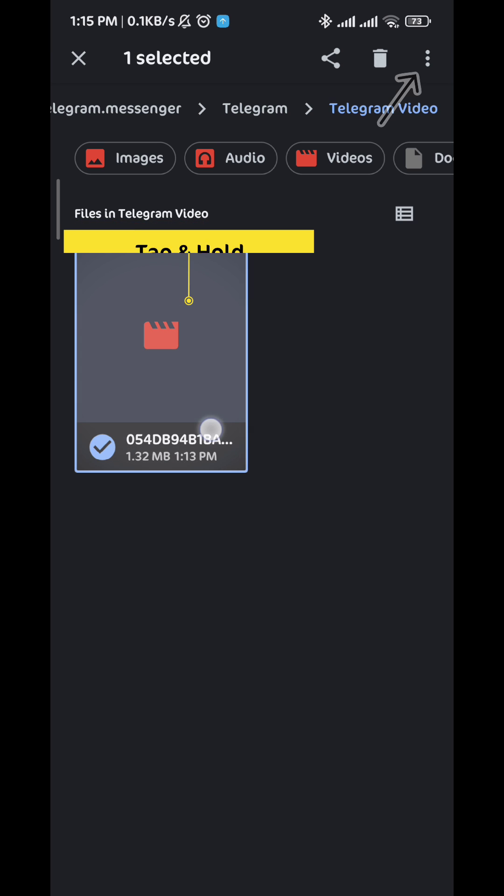
pyautogui.click(427, 58)
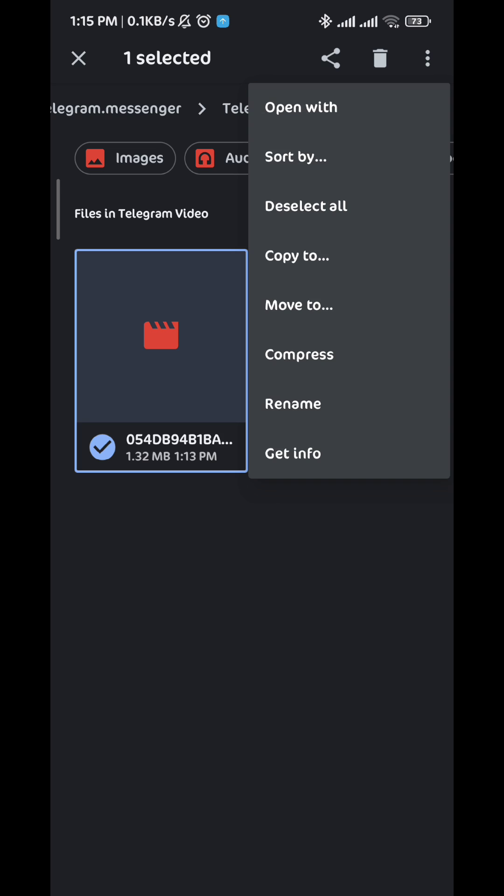
# Copy the video into the top-level AAAAAAAAAA folder, then return to the home screen
pyautogui.click(297, 256)
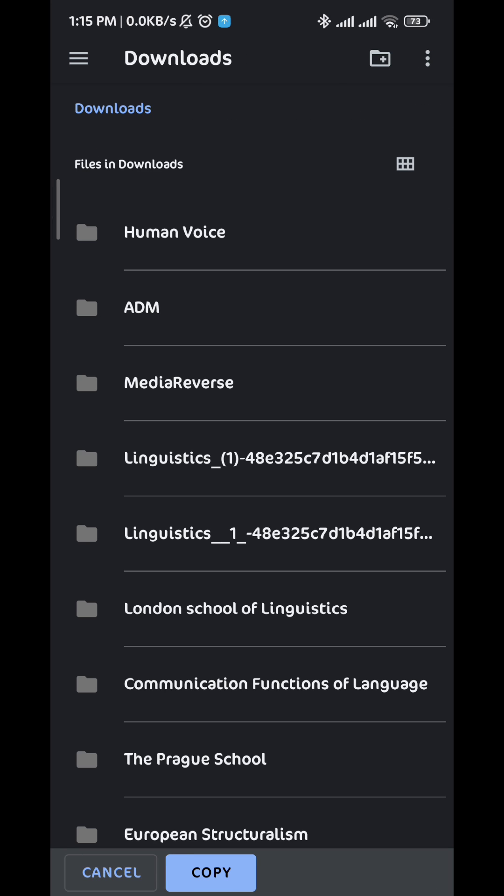
pyautogui.click(78, 58)
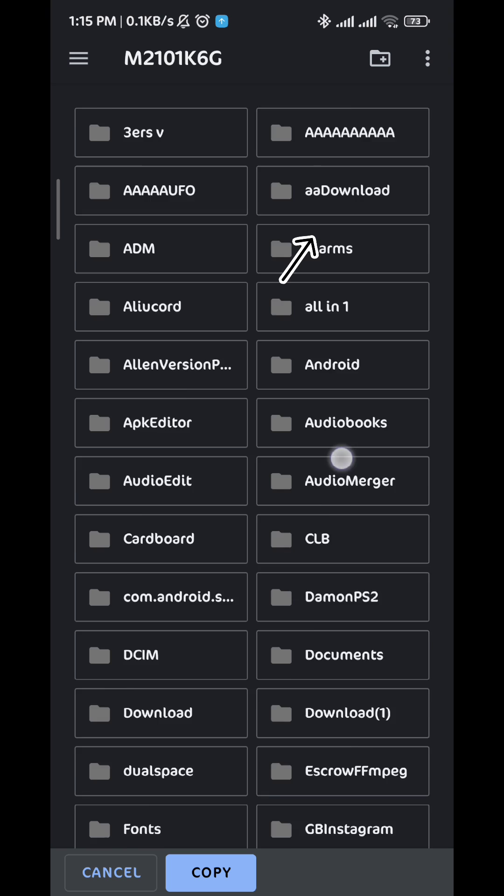
pyautogui.click(343, 224)
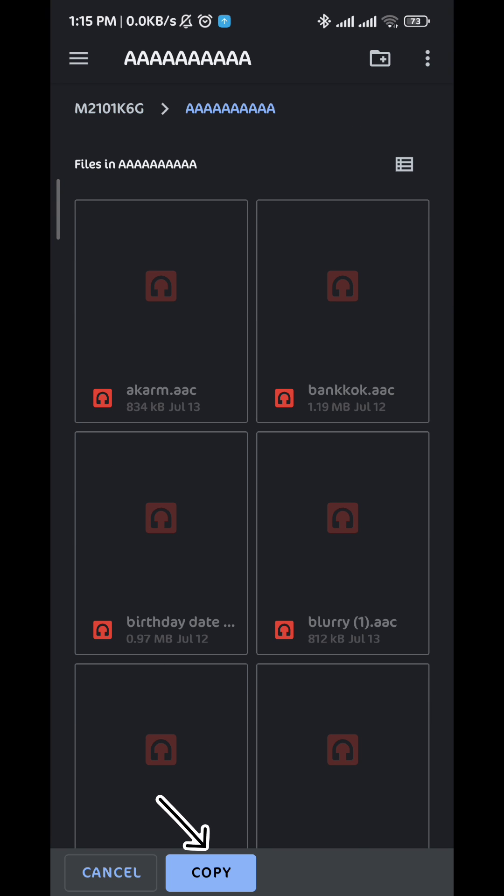
pyautogui.click(211, 873)
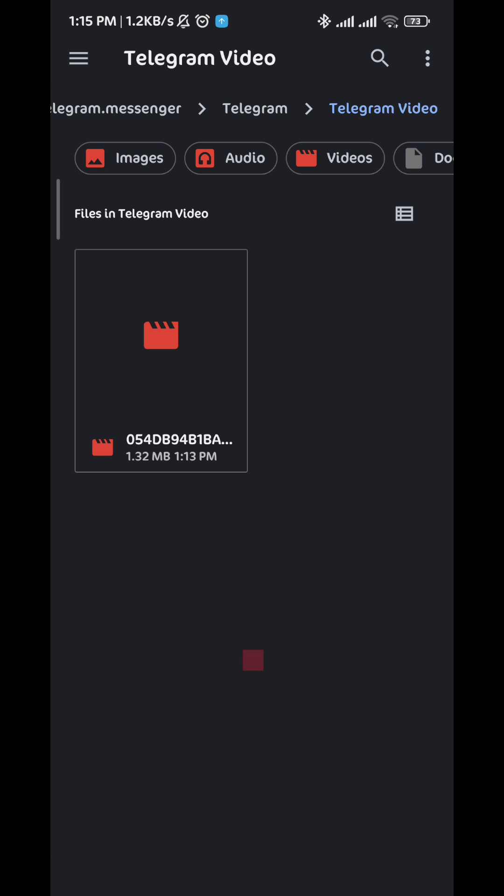
pyautogui.press('Home')
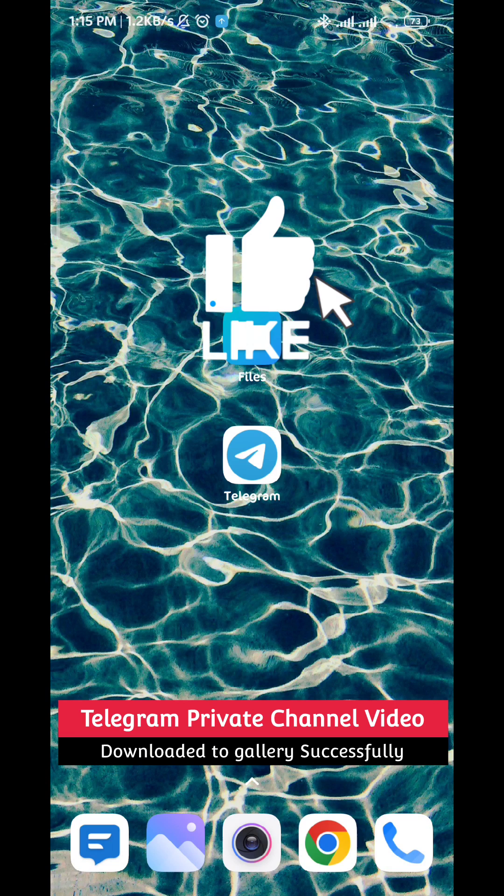